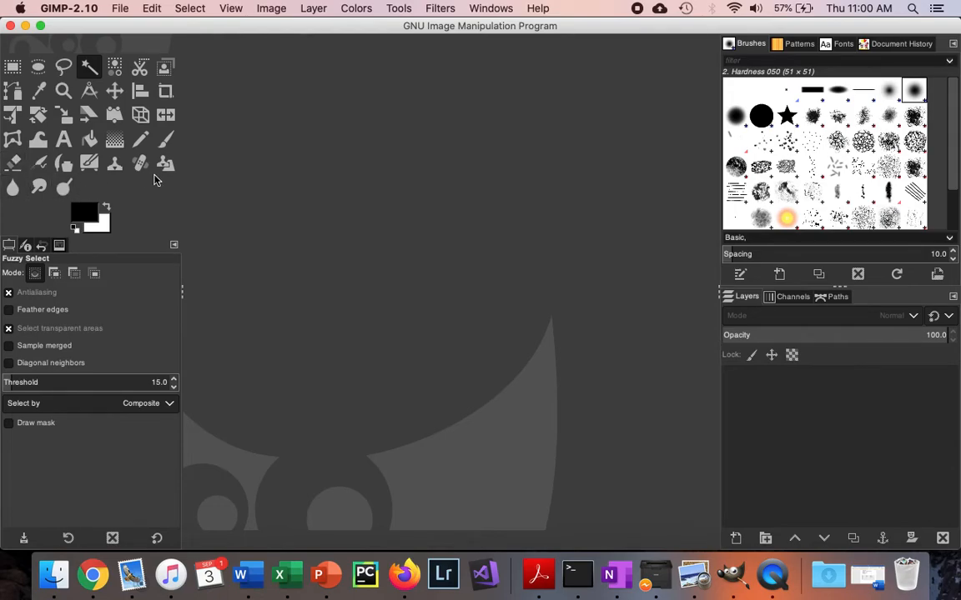
click(12, 67)
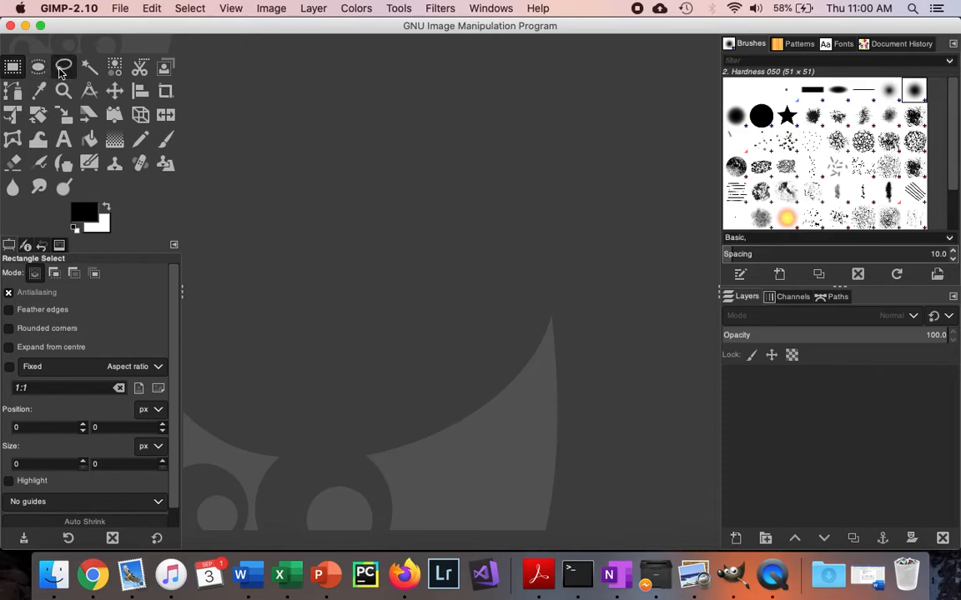
click(63, 67)
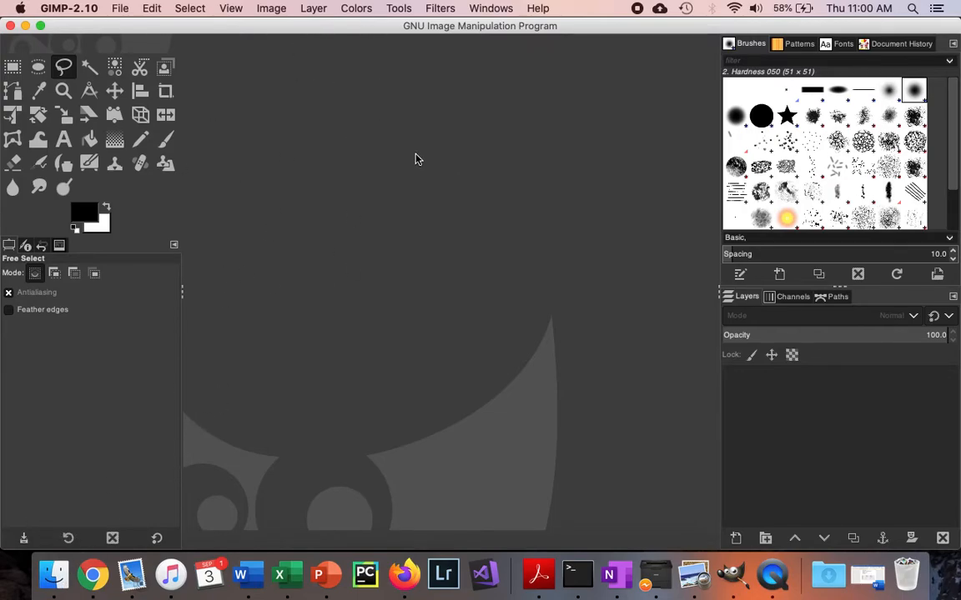
click(118, 9)
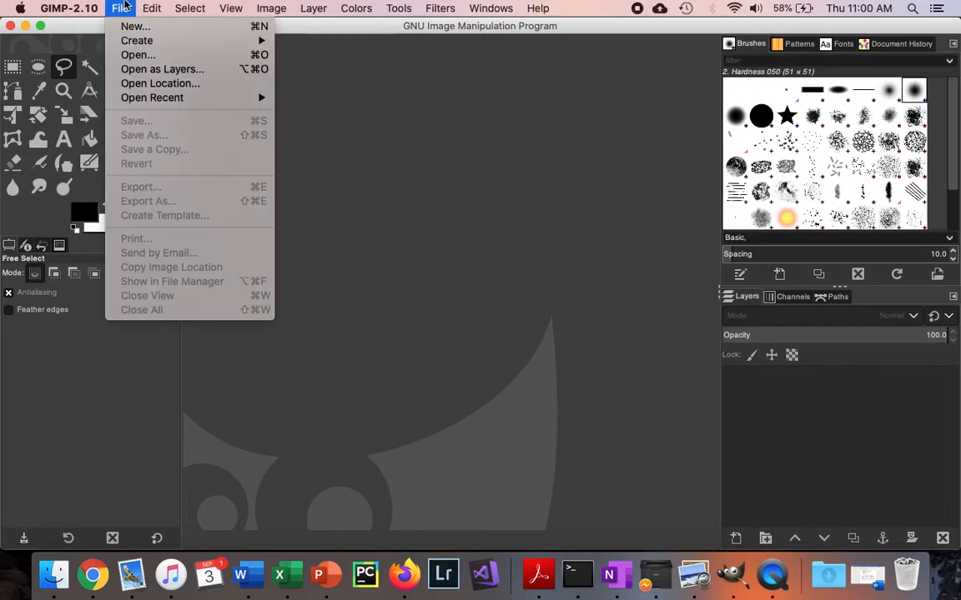
click(392, 176)
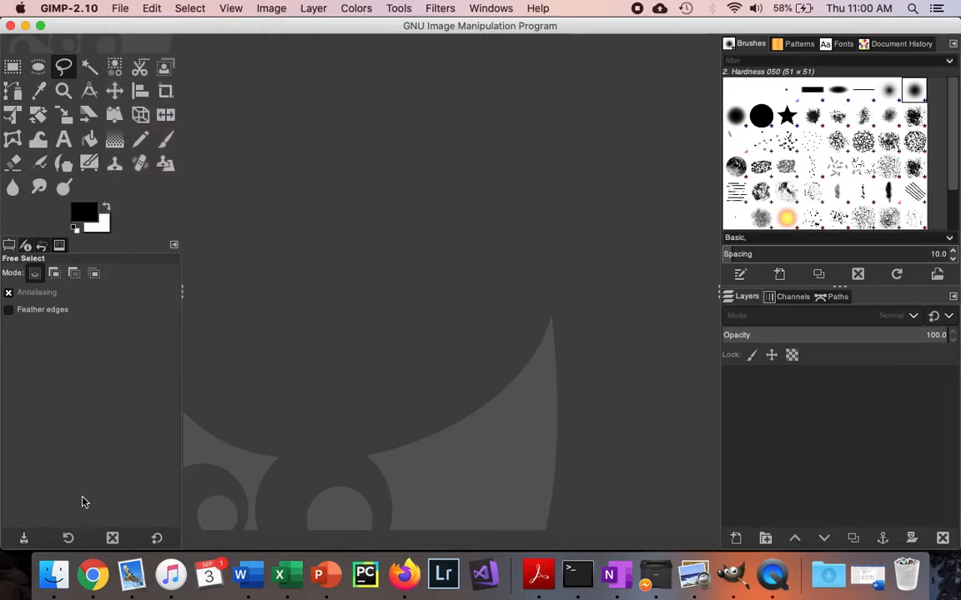
- Open job01.jpg from the Picture Files folder in GIMP and convert it to the built-in sRGB colour profile
click(55, 573)
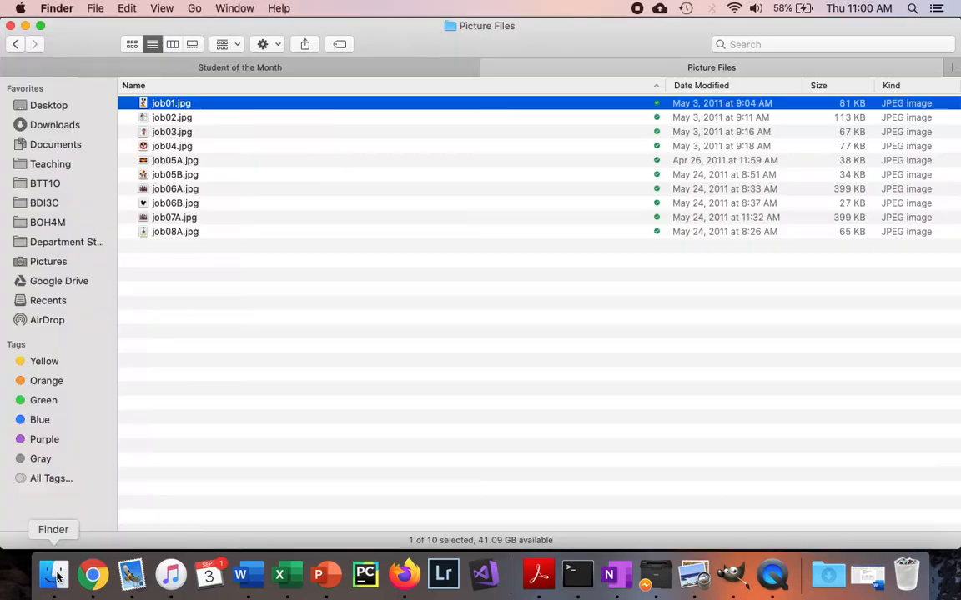
drag(170, 107, 444, 242)
key(super+Tab)
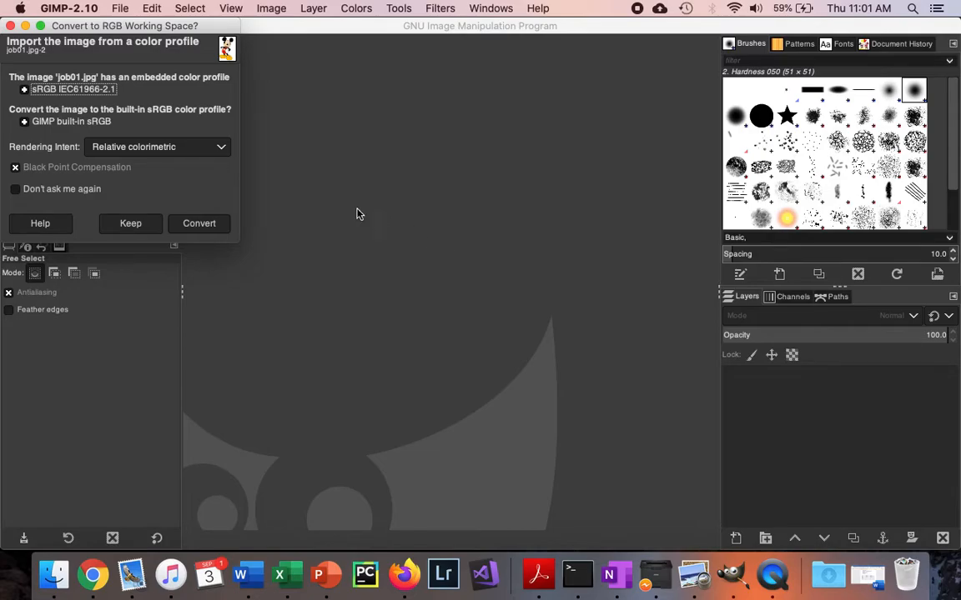
click(205, 223)
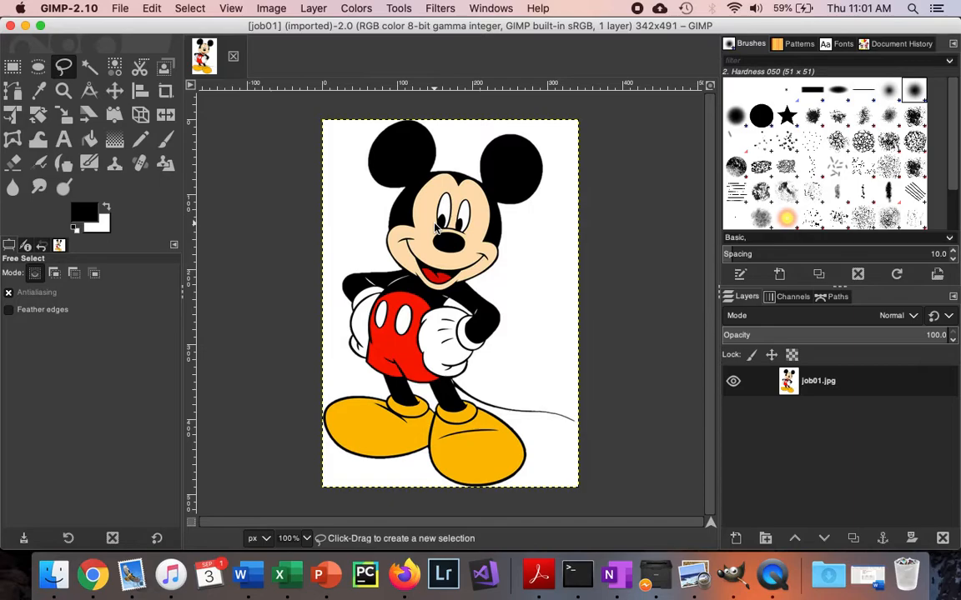
- Select the connected black area of Mickey's ears and head with the Fuzzy Select tool
click(91, 68)
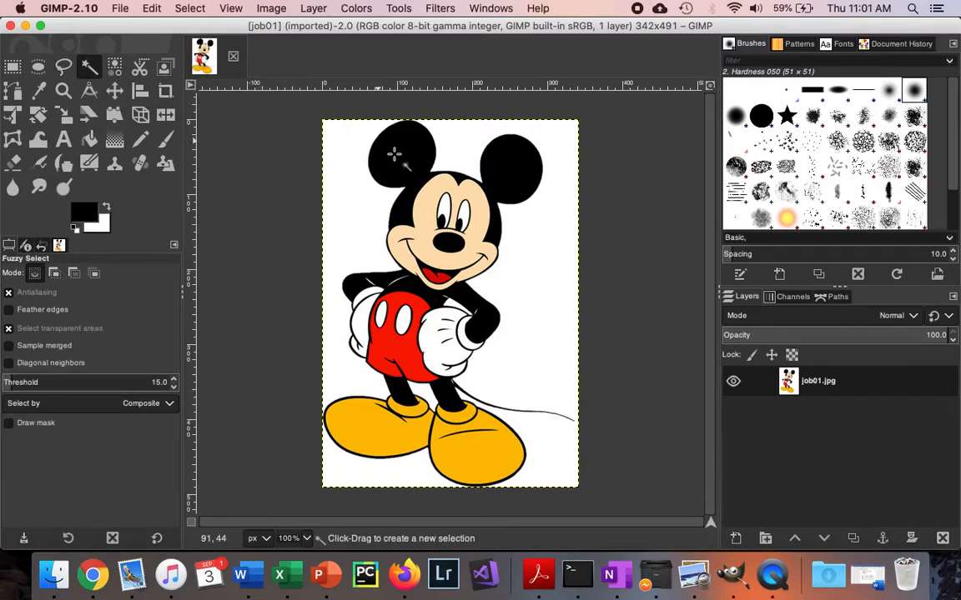
click(405, 149)
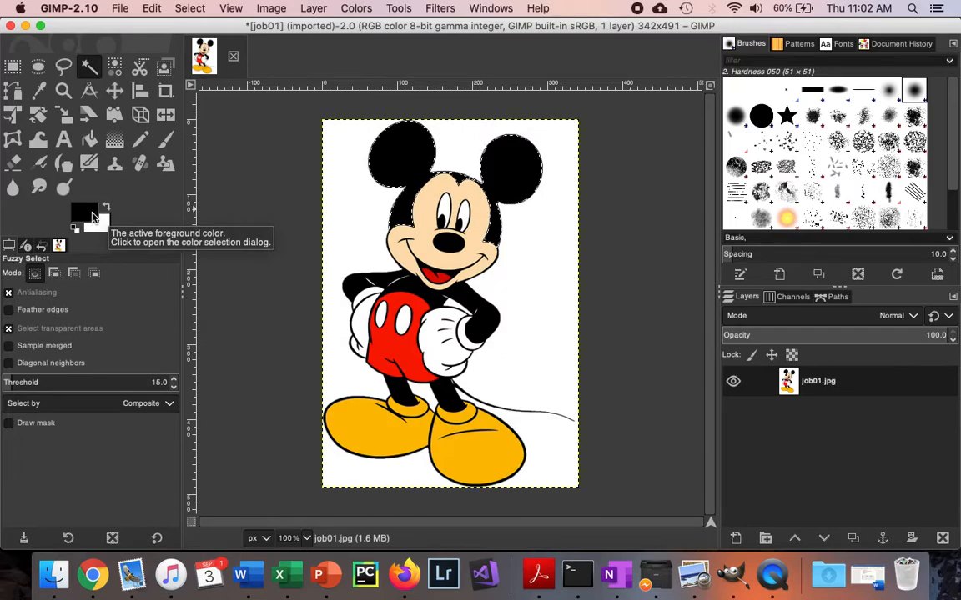
click(109, 209)
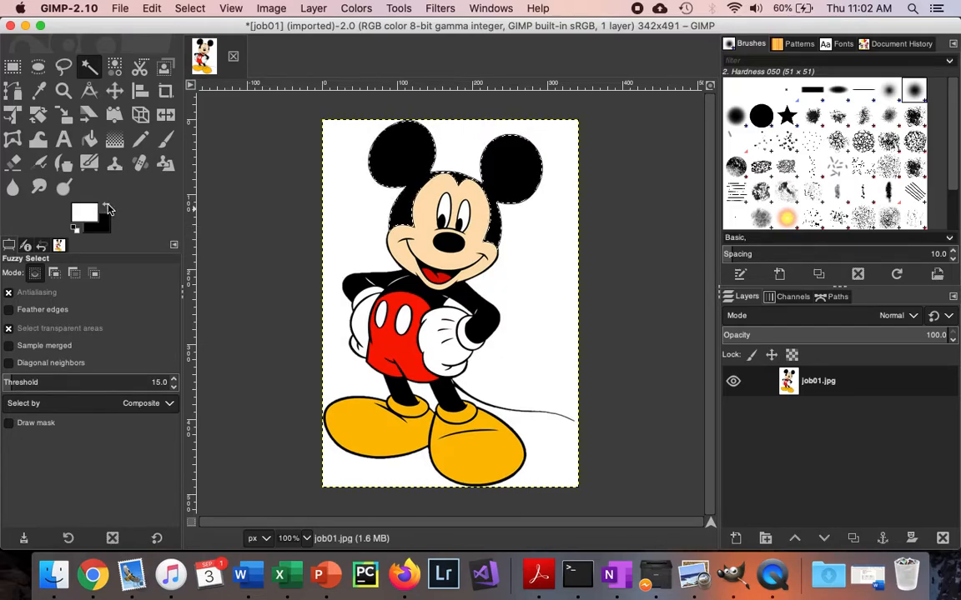
click(109, 209)
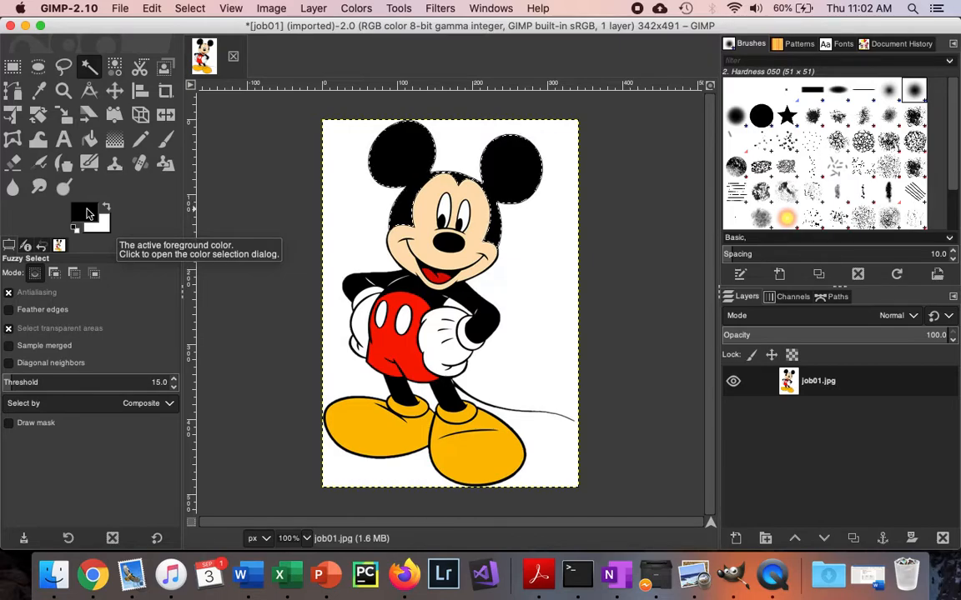
- Set the foreground colour to blue 5452ec and bucket-fill the selected ears and head with it
click(89, 214)
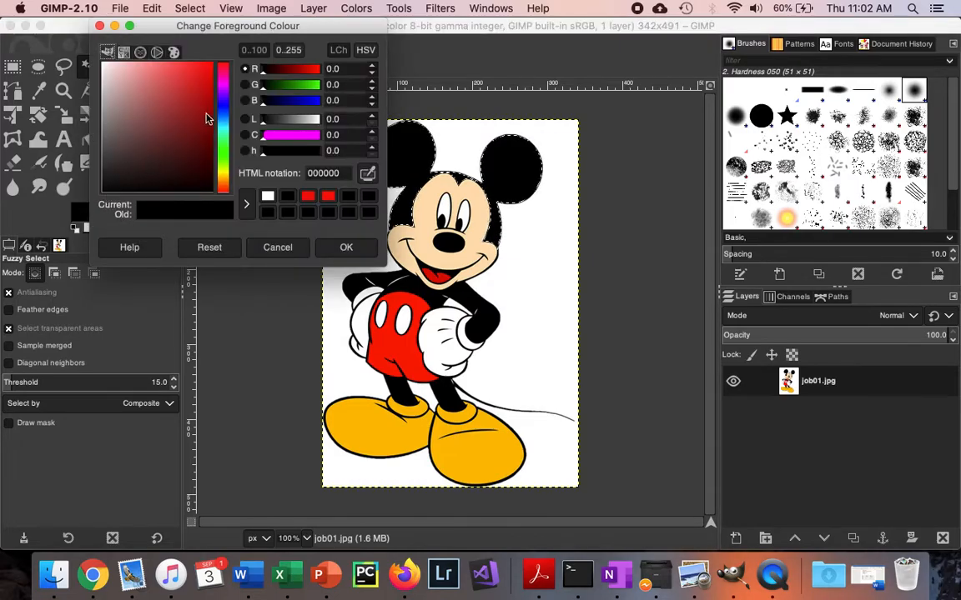
click(221, 104)
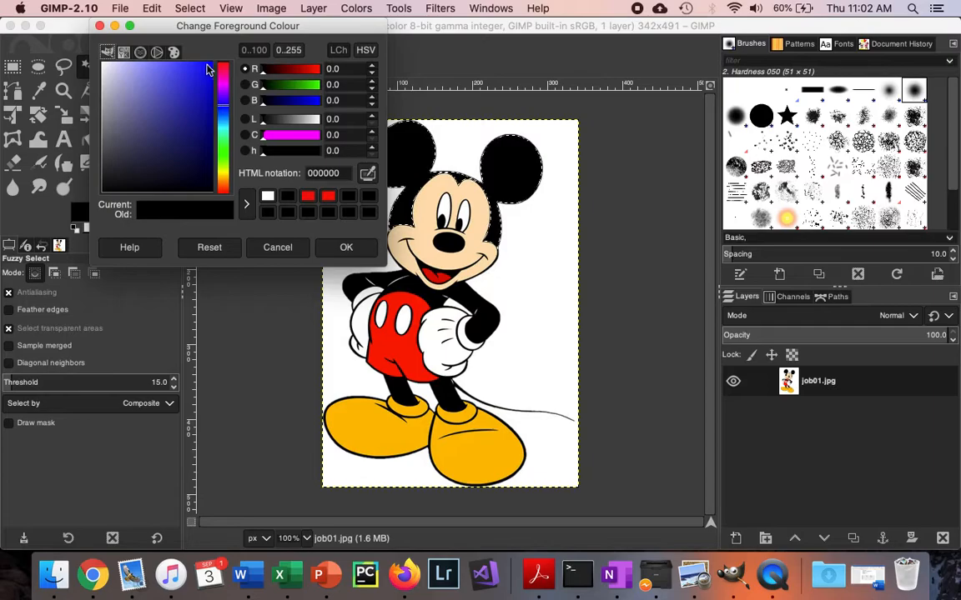
drag(206, 75, 175, 74)
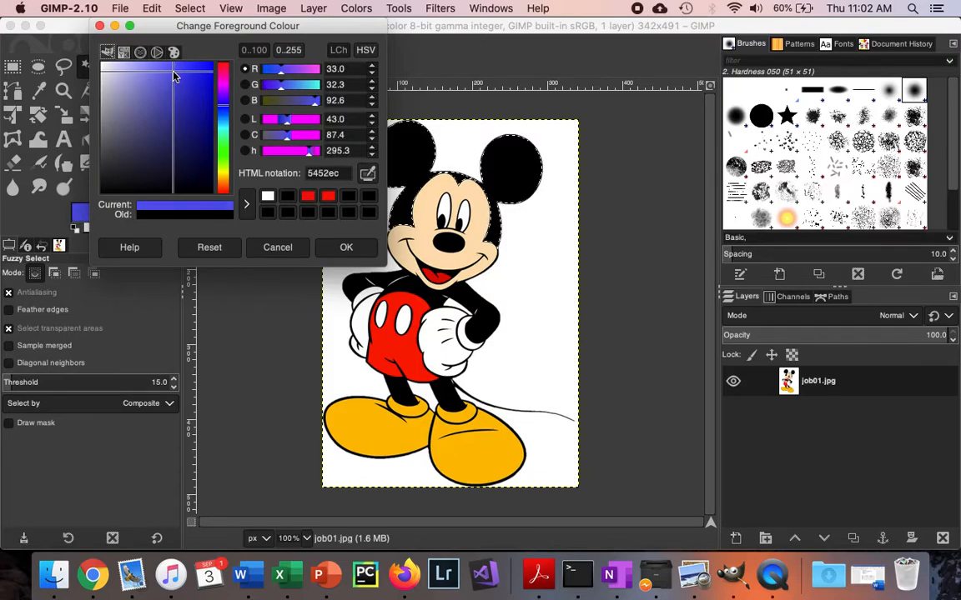
click(346, 245)
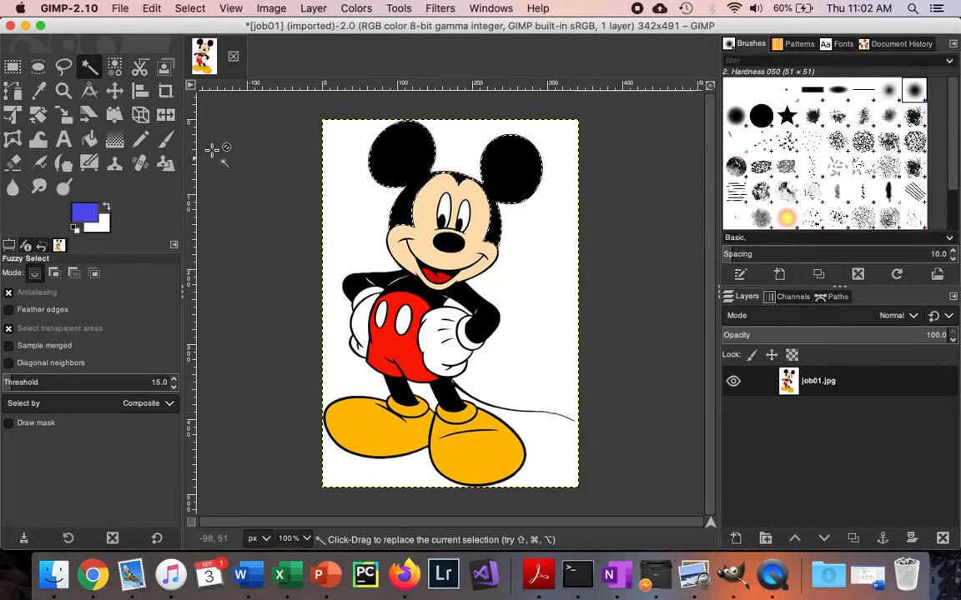
click(90, 141)
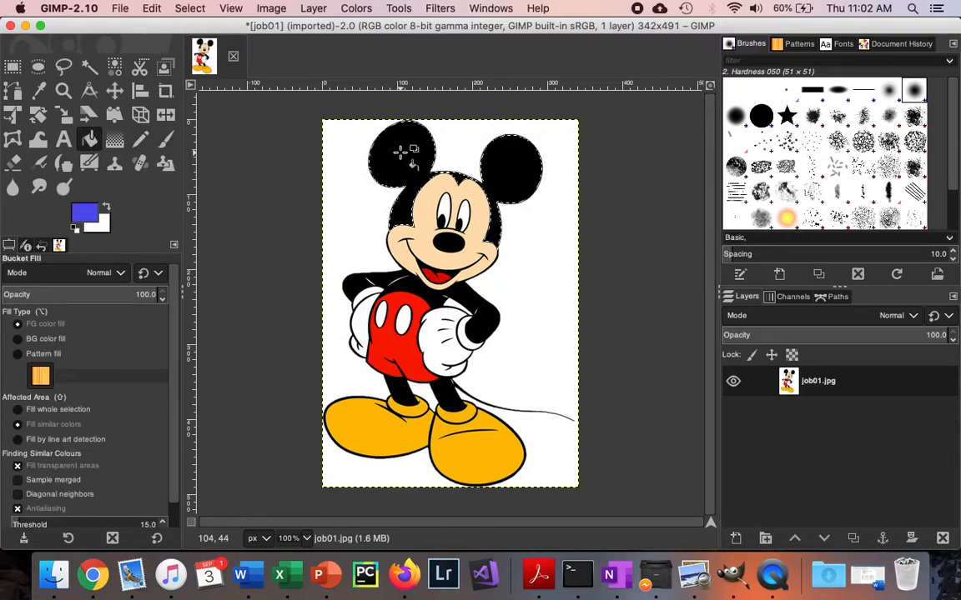
click(401, 151)
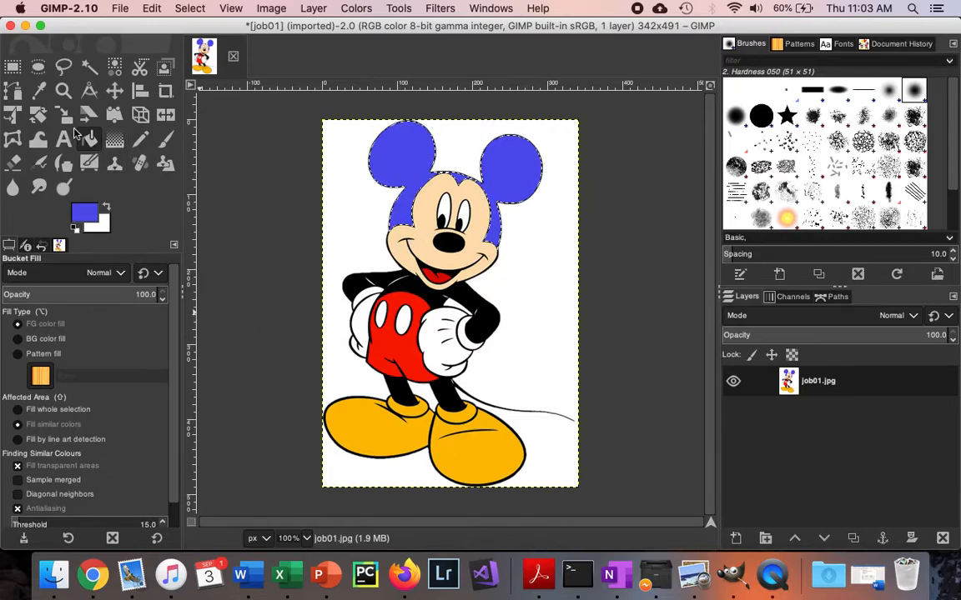
- Select the red area of the shorts with Fuzzy Select and fill it with bright green 07fc3f
click(89, 66)
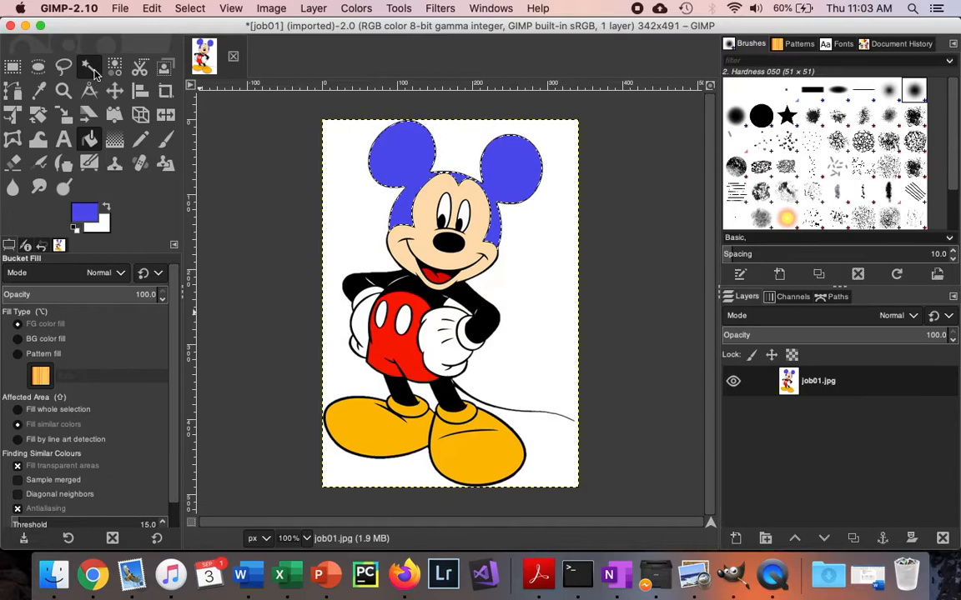
click(411, 355)
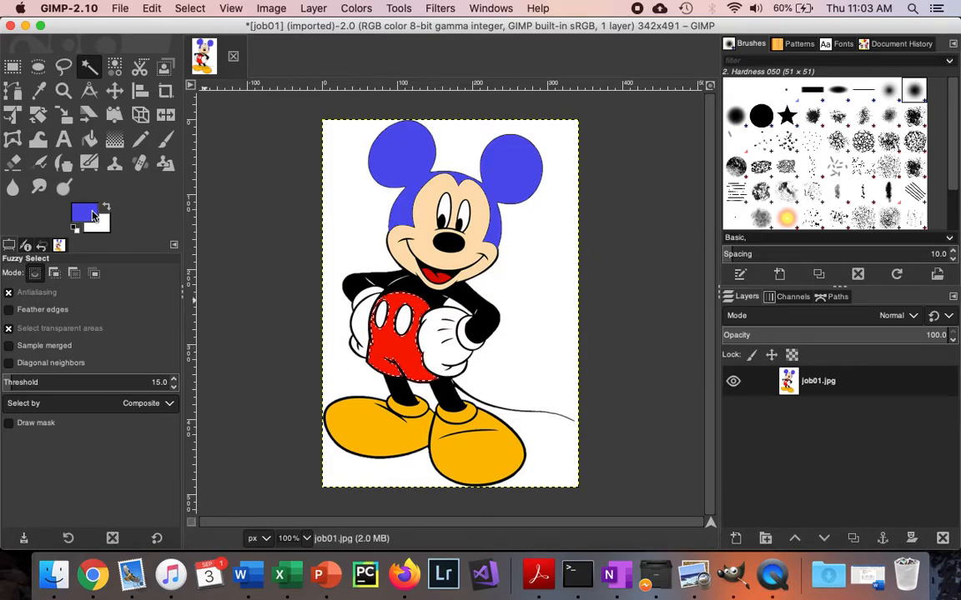
click(93, 216)
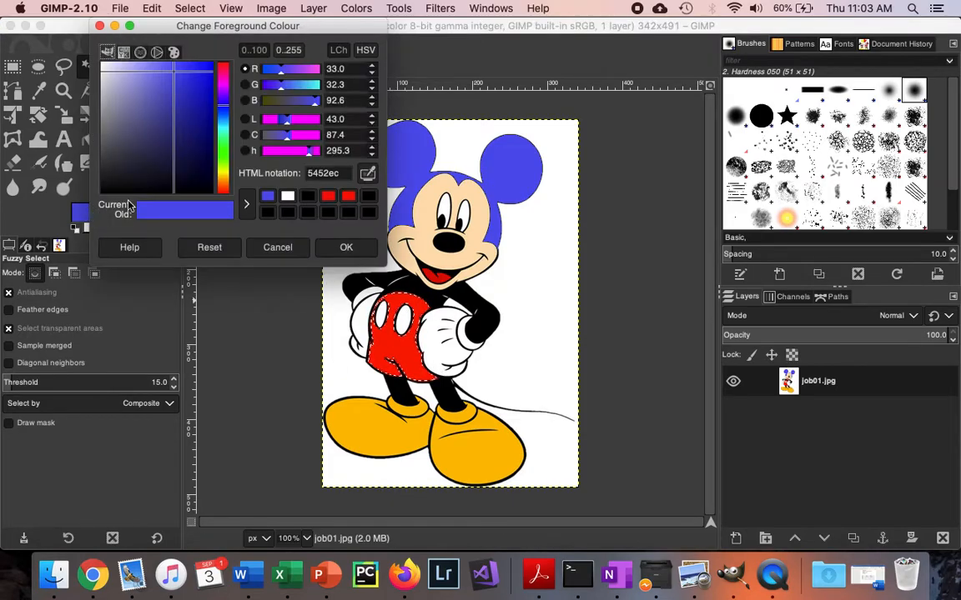
click(224, 147)
click(207, 66)
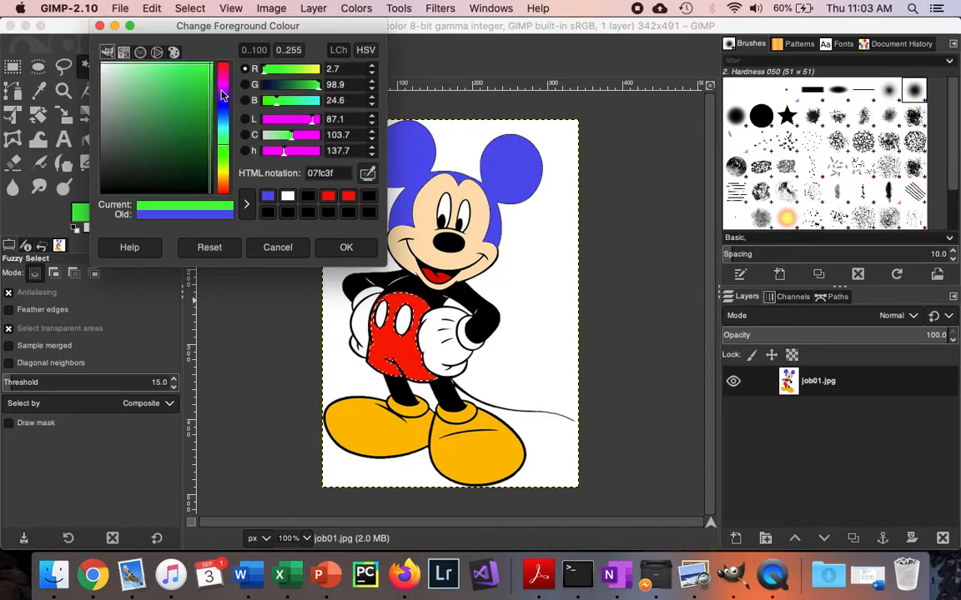
click(346, 249)
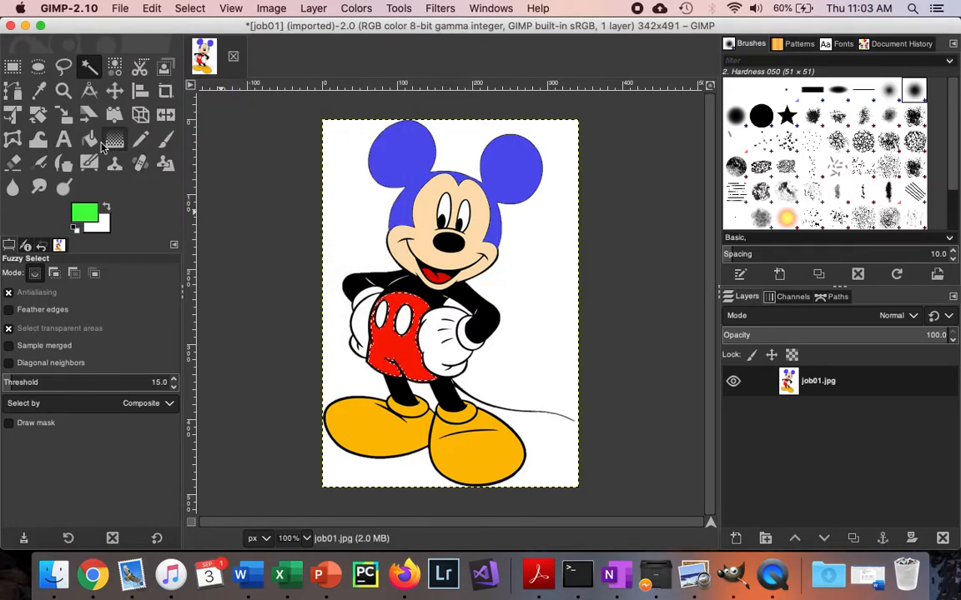
click(90, 140)
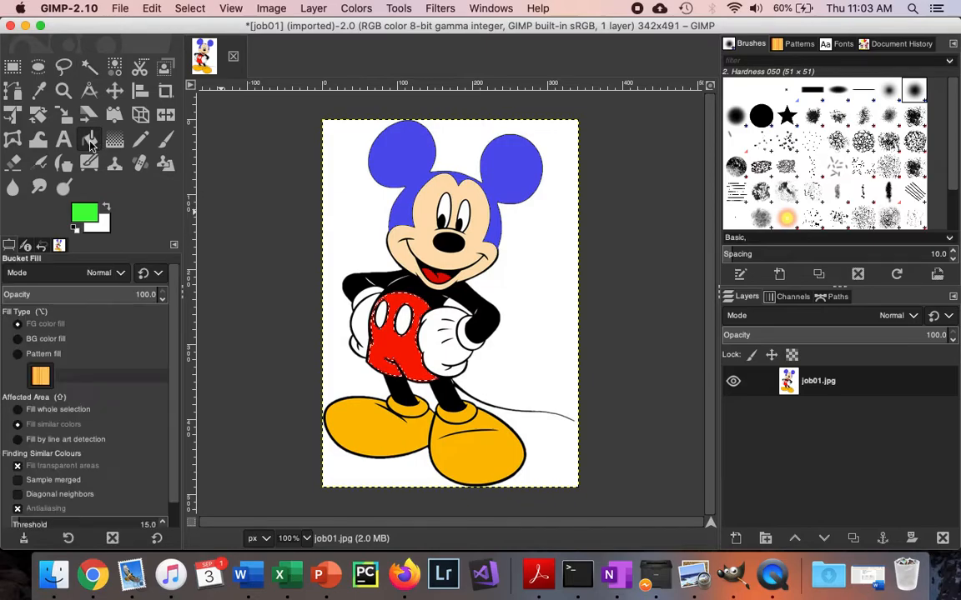
click(390, 349)
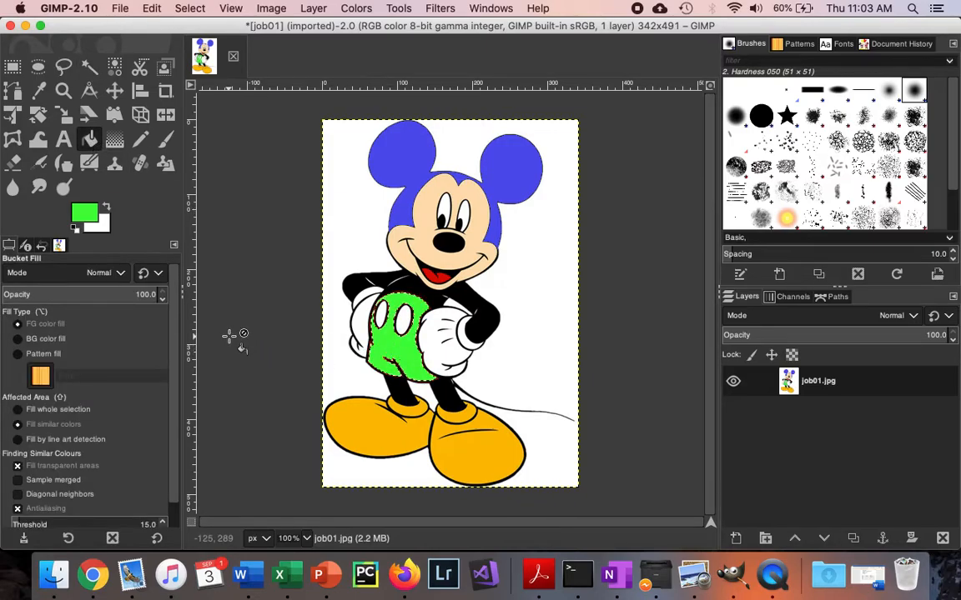
- Try Fuzzy Select on the separate shoe and cuff areas, finishing with the left shoe's orange body selected
click(89, 67)
click(359, 424)
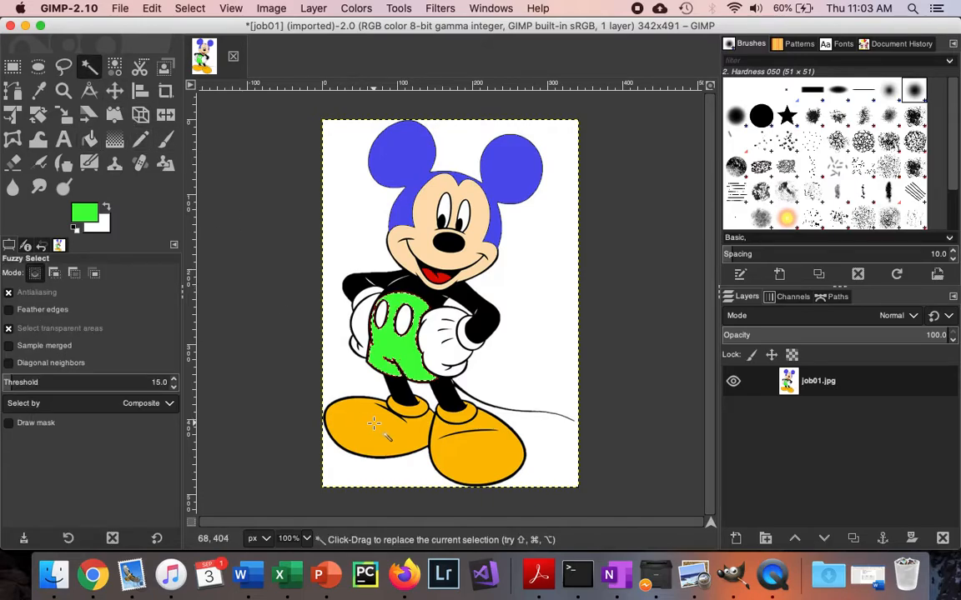
click(423, 411)
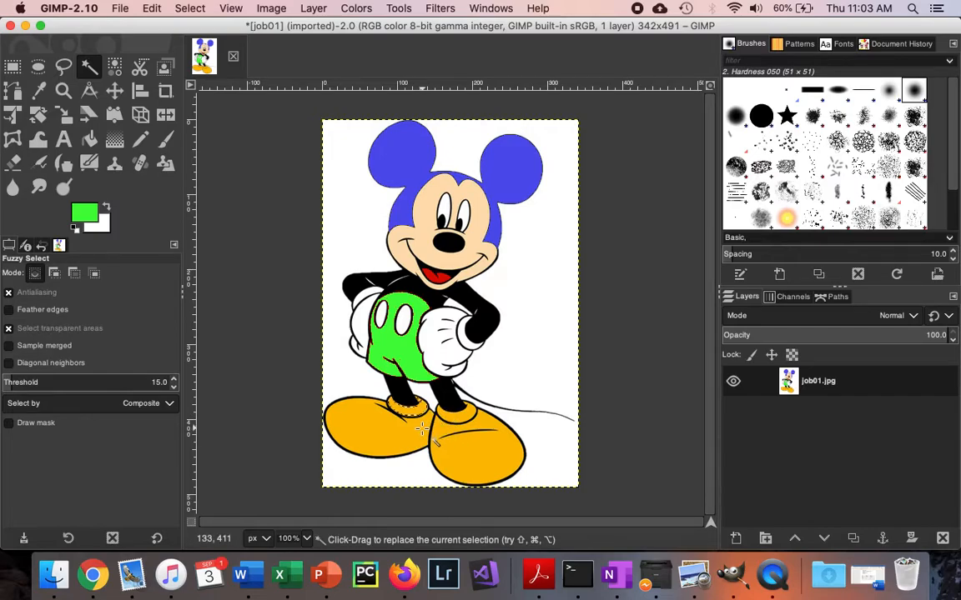
right_click(461, 451)
key(Escape)
click(383, 443)
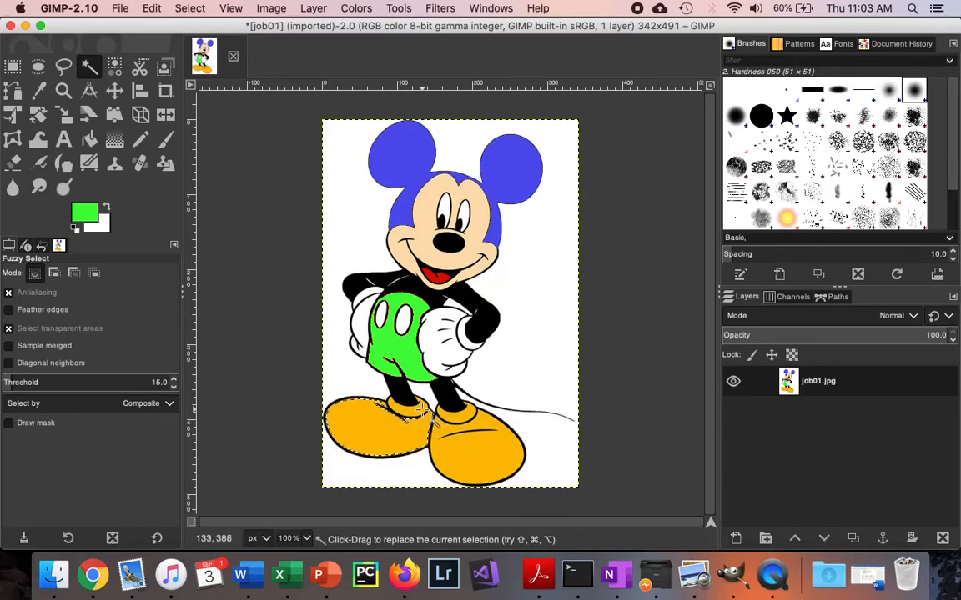
drag(455, 421, 461, 431)
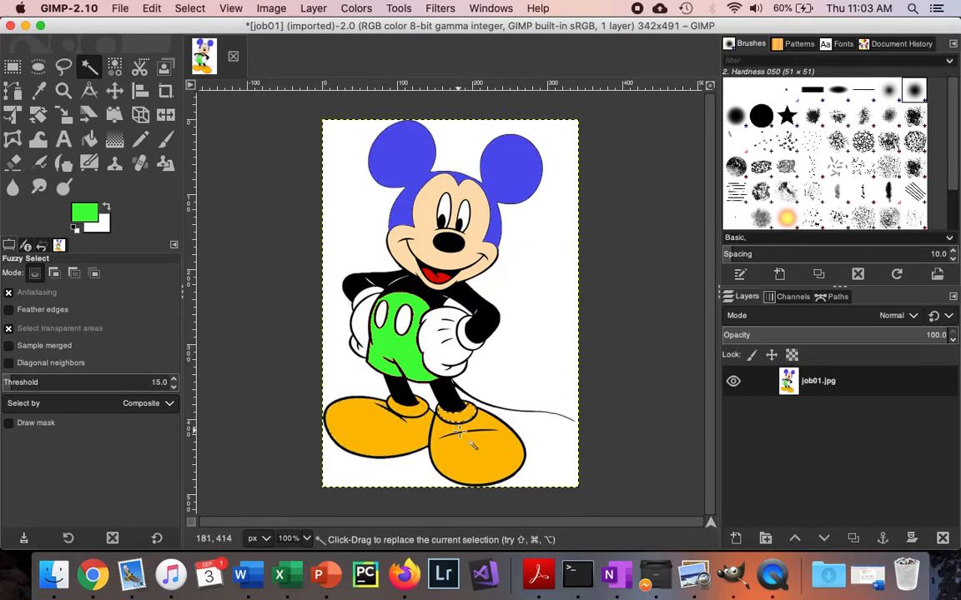
drag(398, 427, 391, 428)
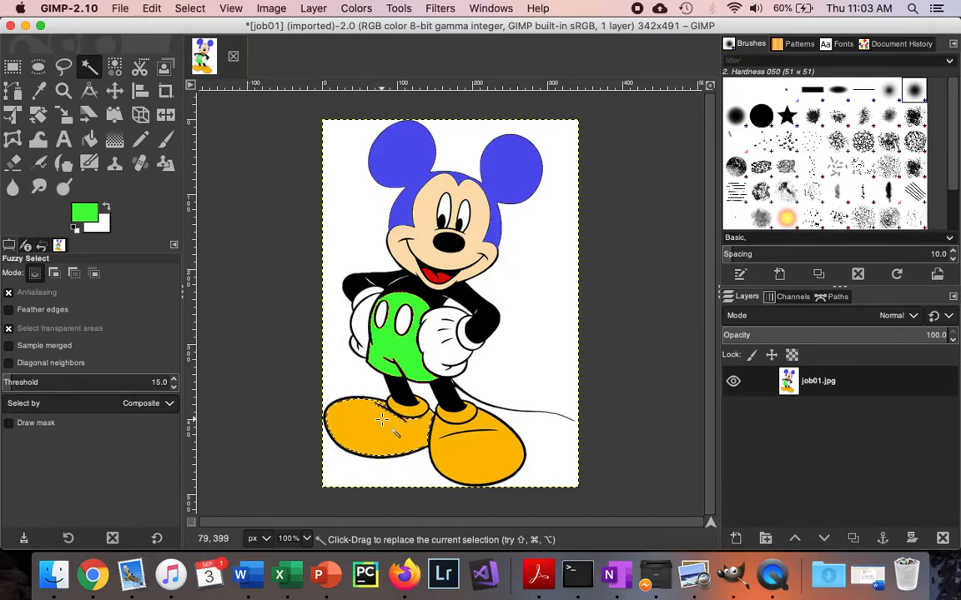
- Set the foreground colour to orange-red f6401a and bucket-fill the selected left shoe body
click(87, 136)
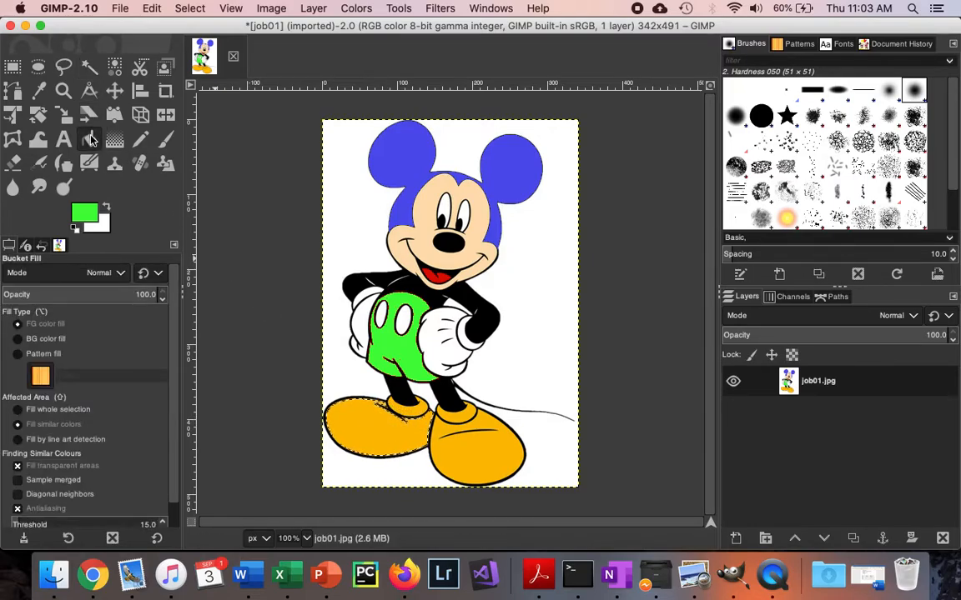
click(82, 219)
click(226, 194)
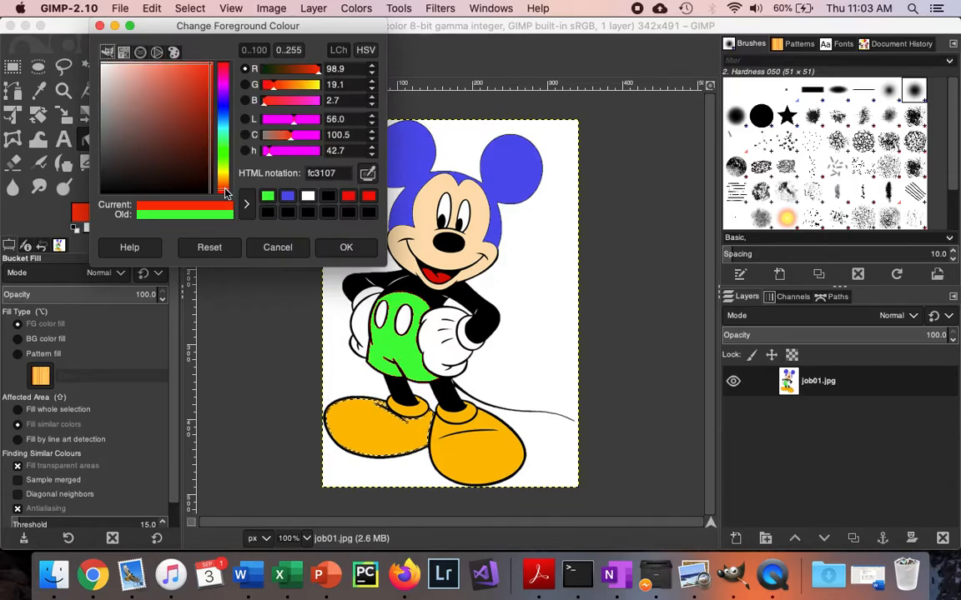
click(200, 65)
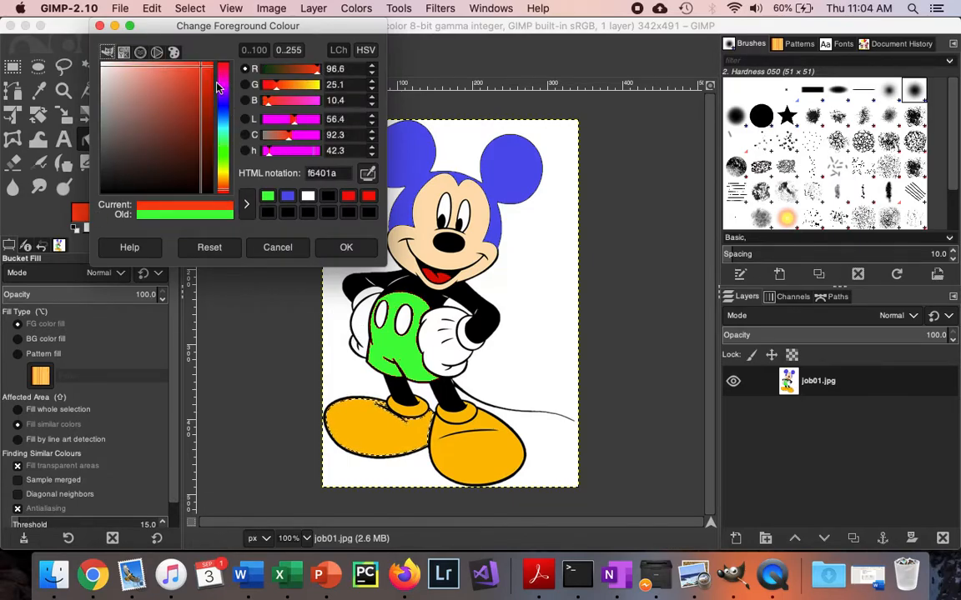
click(346, 247)
click(375, 427)
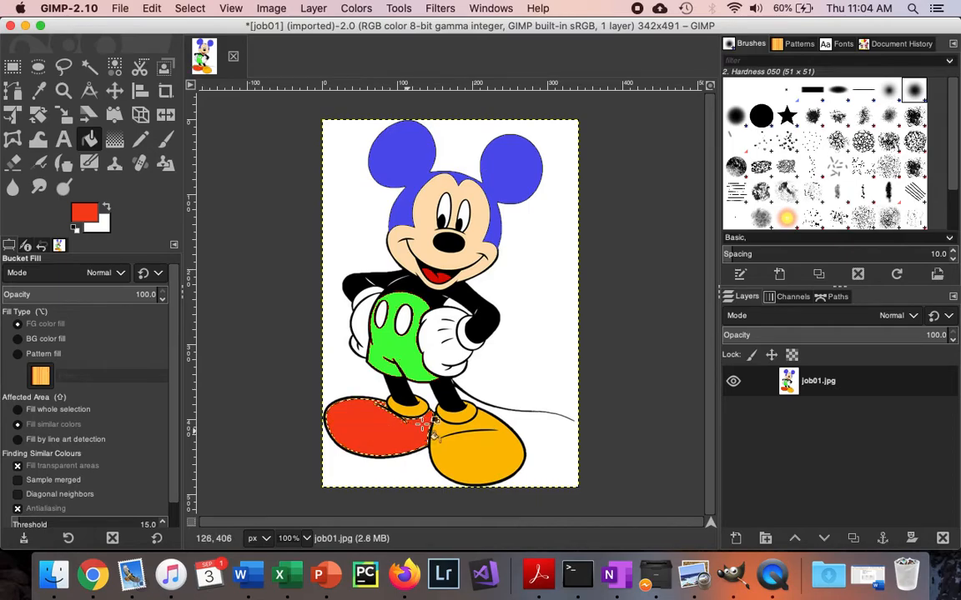
- Select the left shoe's orange cuff with Fuzzy Select and fill it with the same orange-red
click(89, 67)
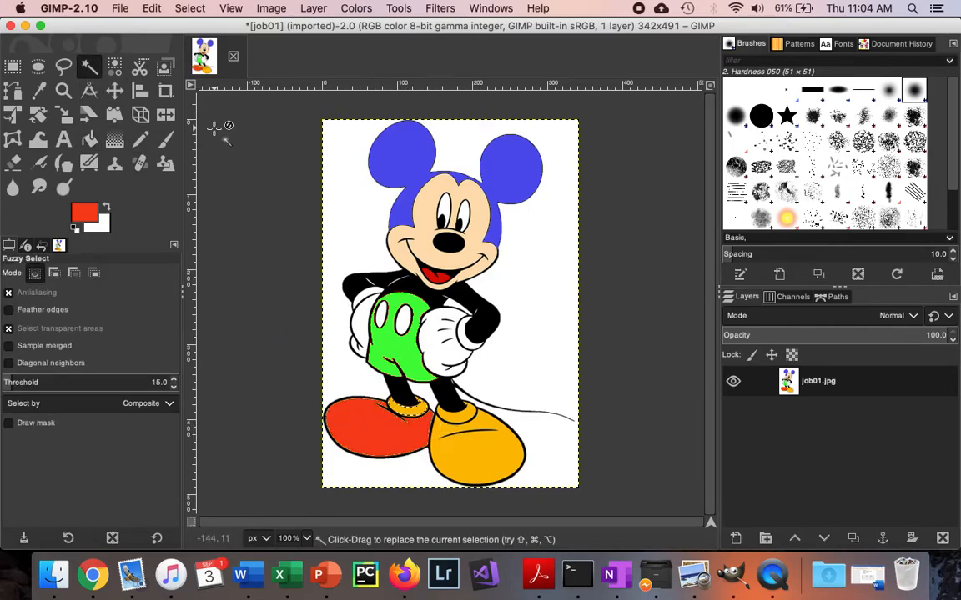
click(90, 140)
click(432, 419)
- Select the right shoe's orange body with Fuzzy Select and bucket-fill it with the current orange-red foreground colour
click(89, 67)
click(458, 453)
click(90, 139)
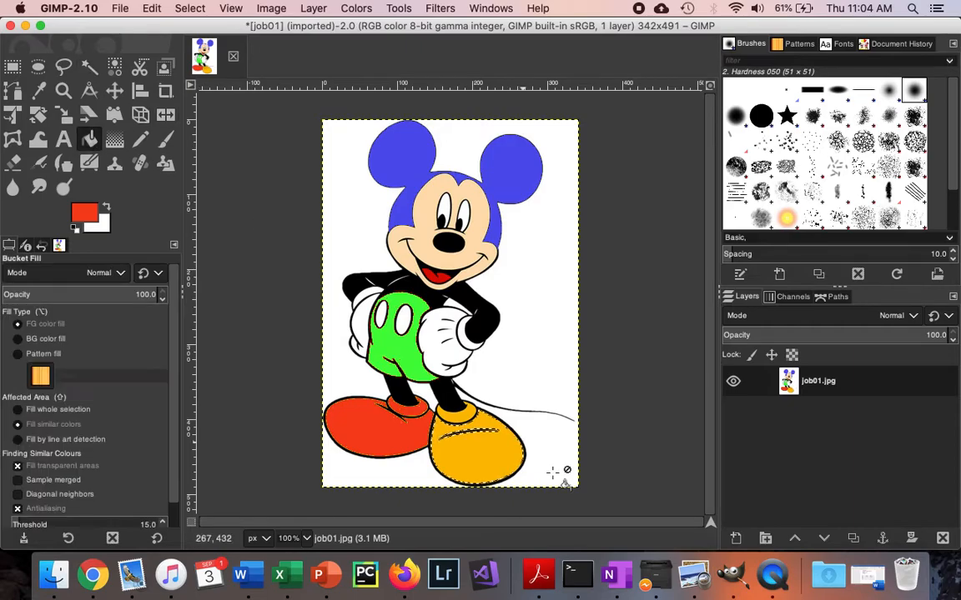
click(492, 449)
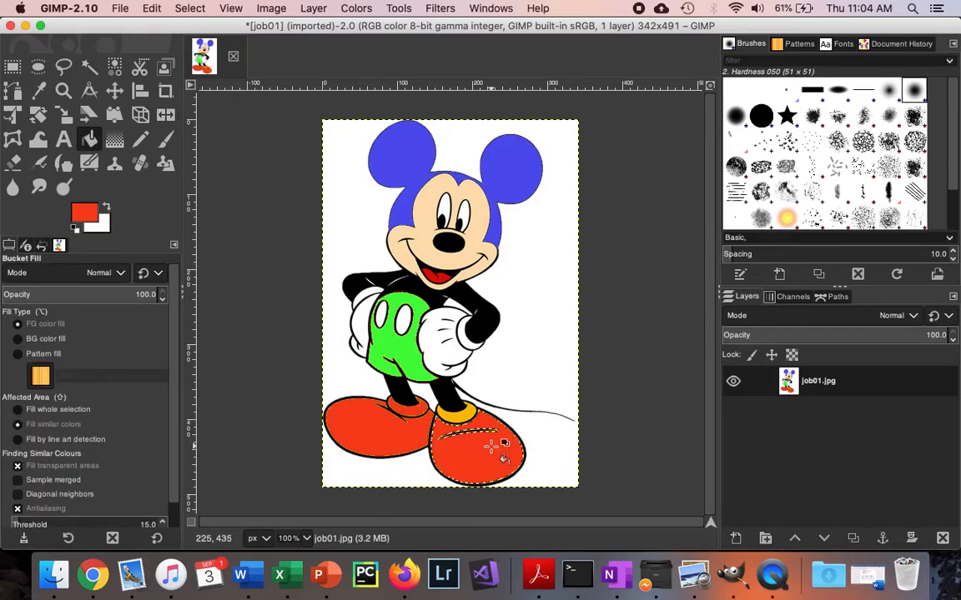
- Select the right shoe's orange cuff with Fuzzy Select and bucket-fill it with the same orange-red
key(u)
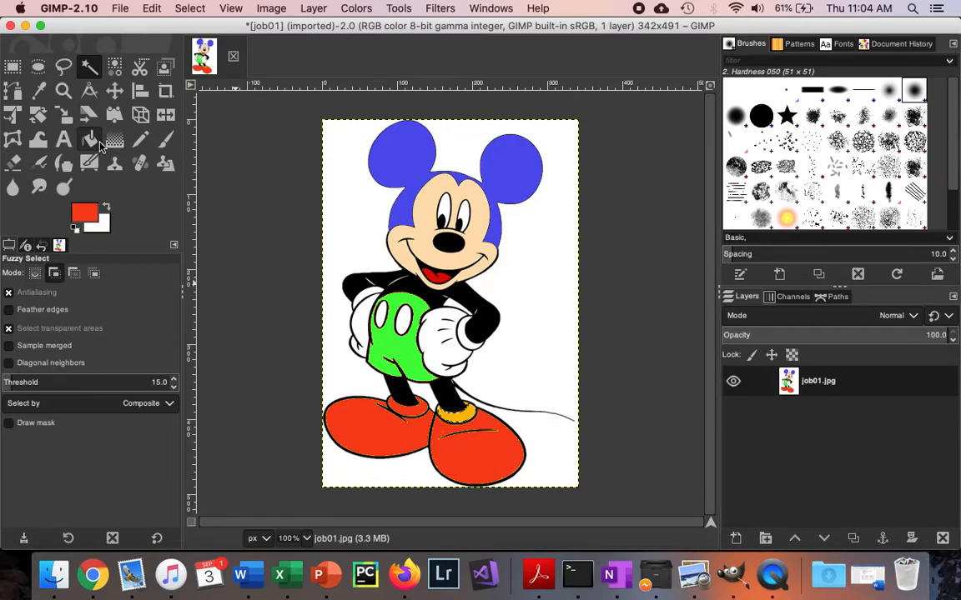
click(91, 140)
click(459, 416)
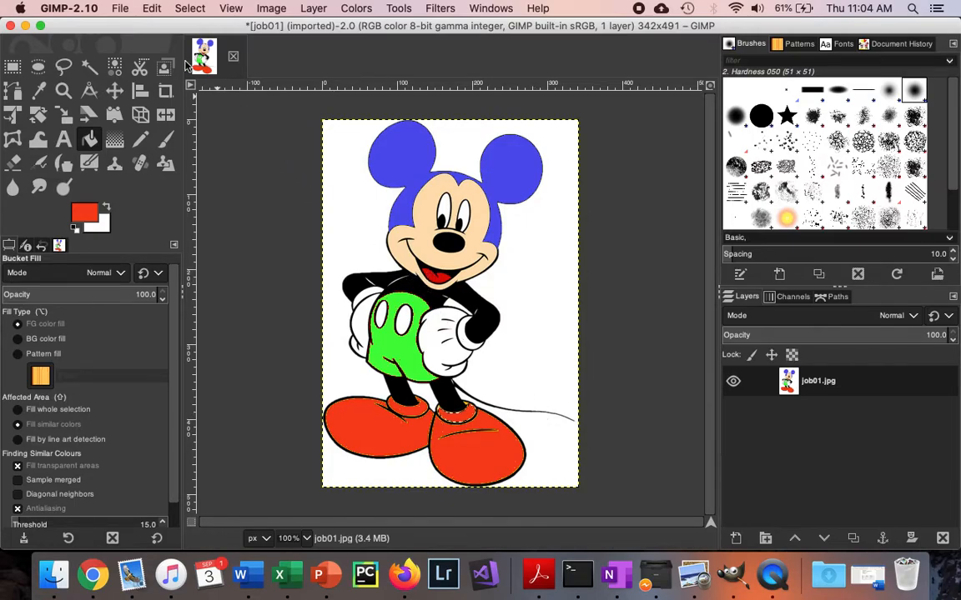
- Save the recoloured image as the GIMP project file job01.xcf in the Picture Files folder
click(125, 9)
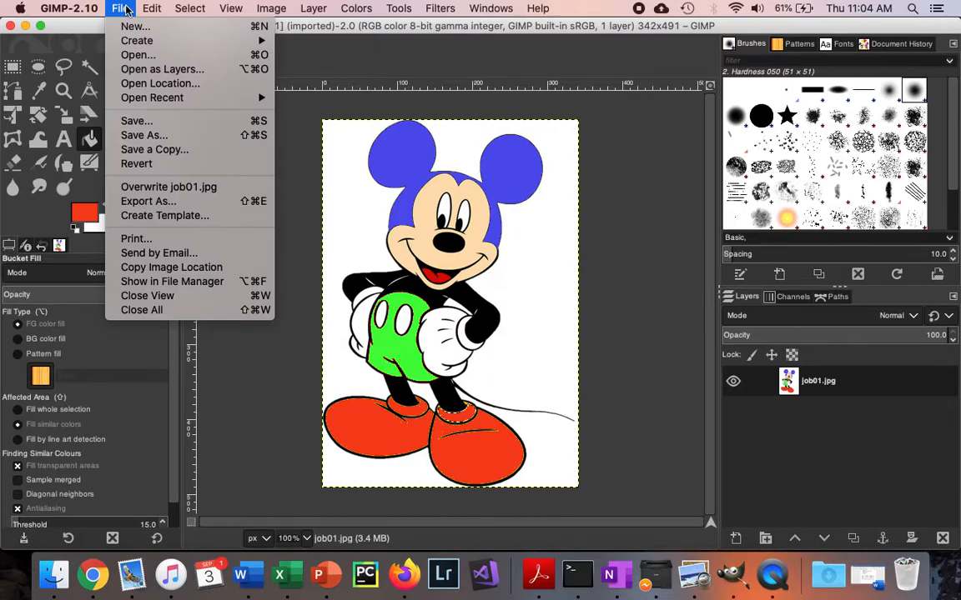
click(174, 136)
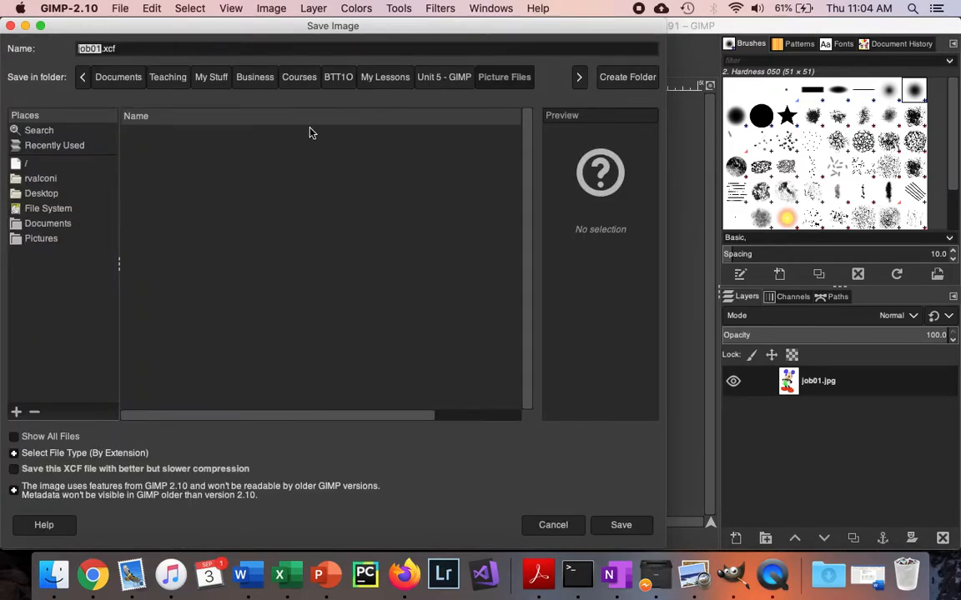
click(119, 50)
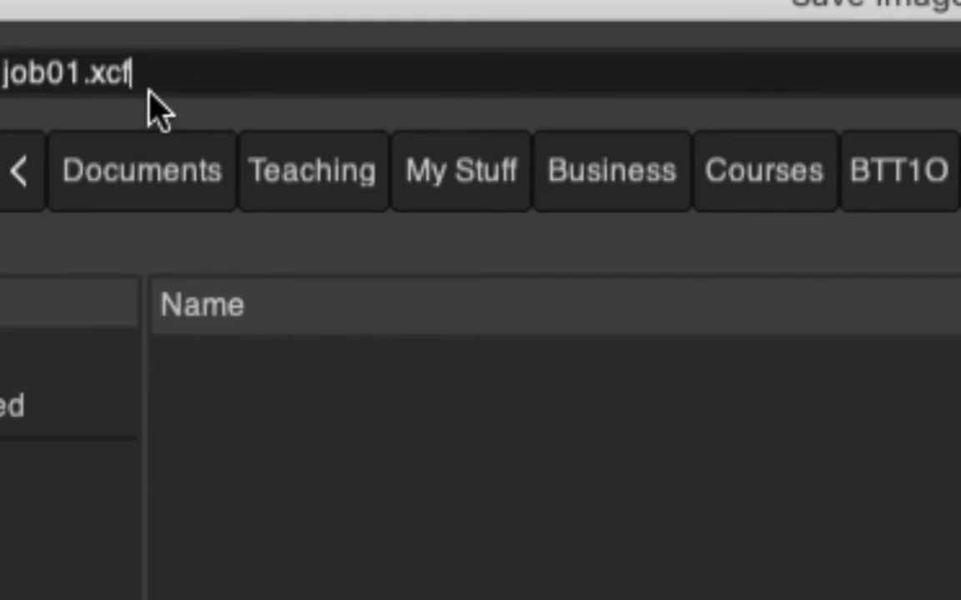
click(113, 75)
drag(135, 77, 97, 79)
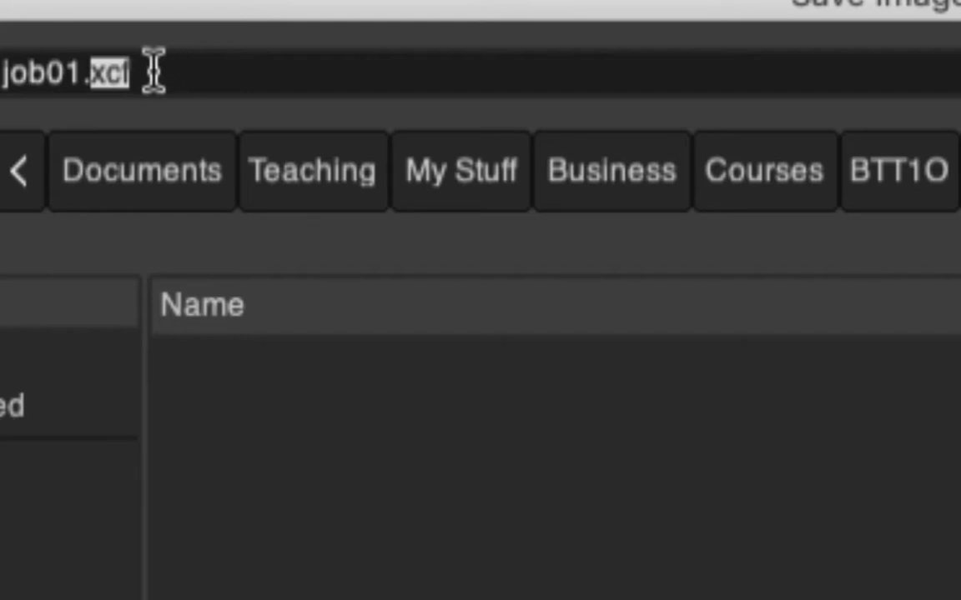
click(133, 72)
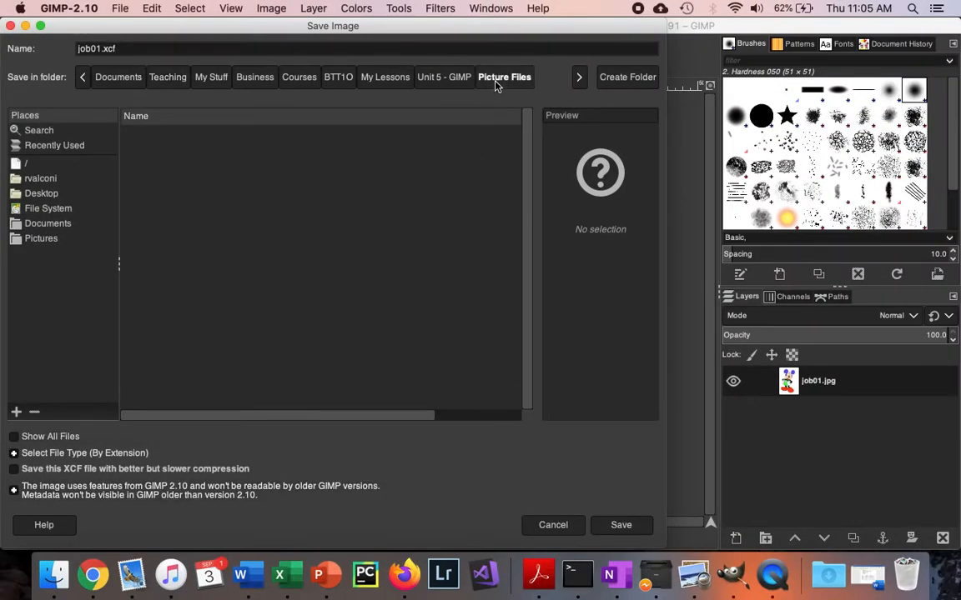
click(621, 527)
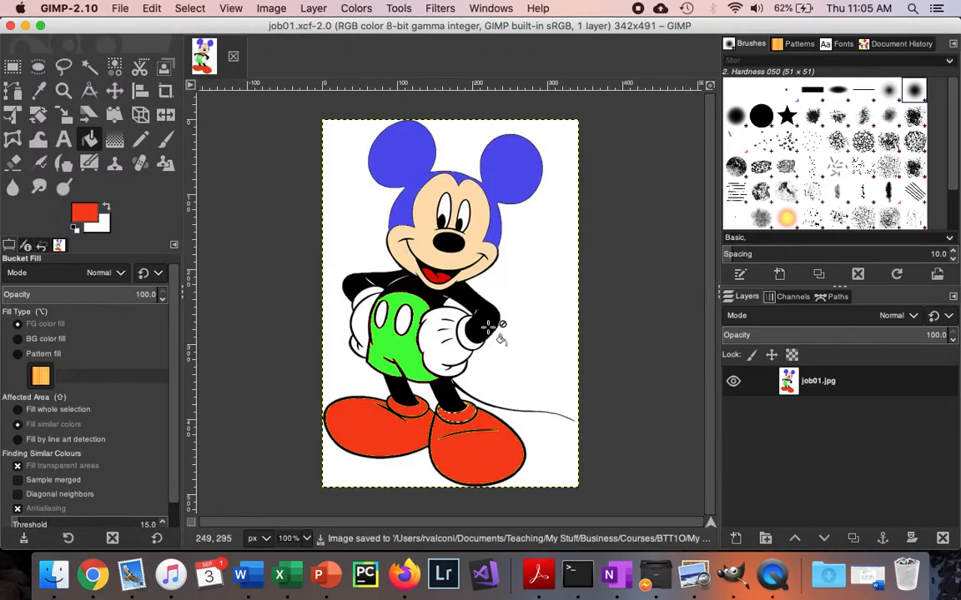
- Export the image as job01.png to the Picture Files folder with the default PNG options
click(125, 8)
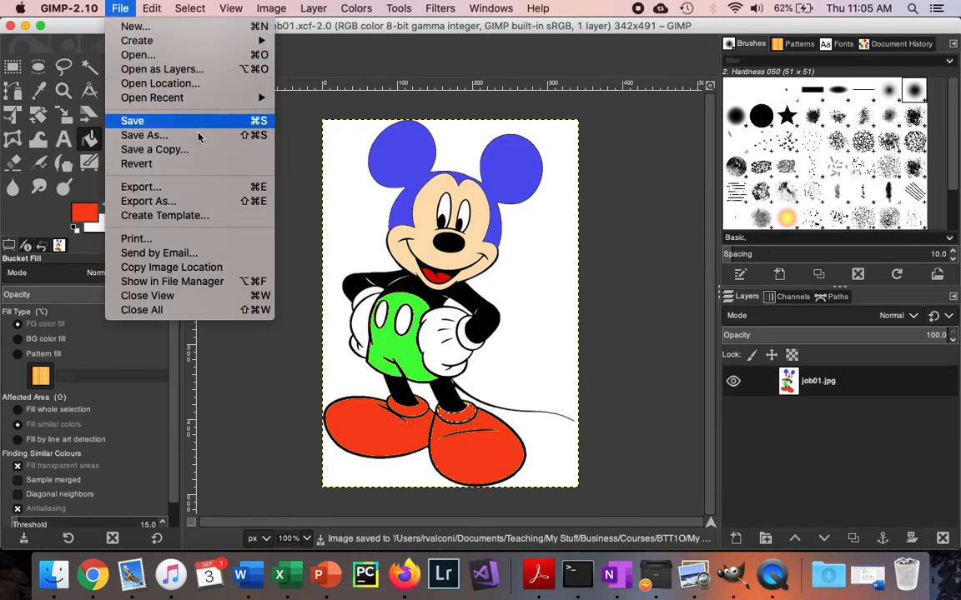
click(211, 193)
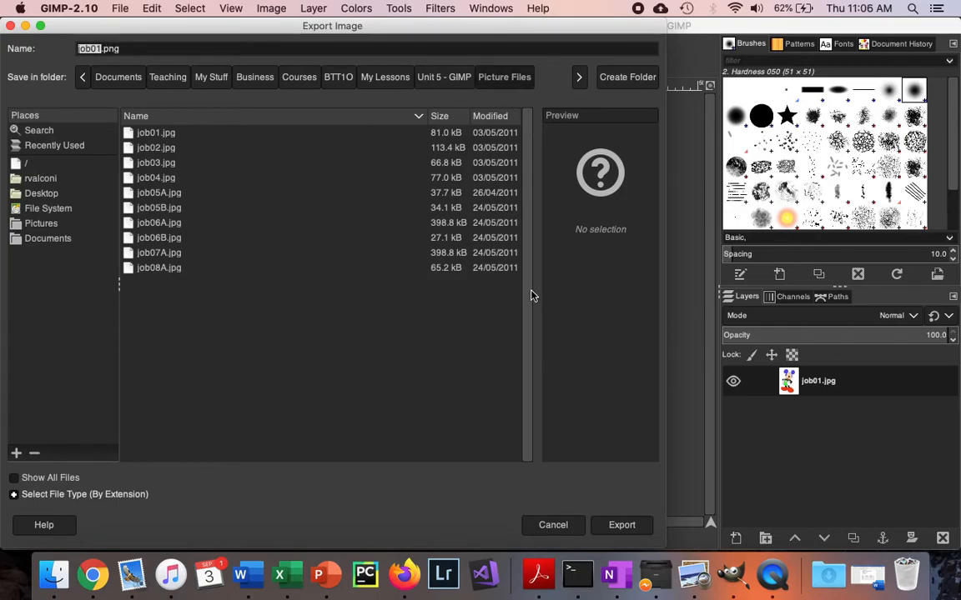
click(621, 524)
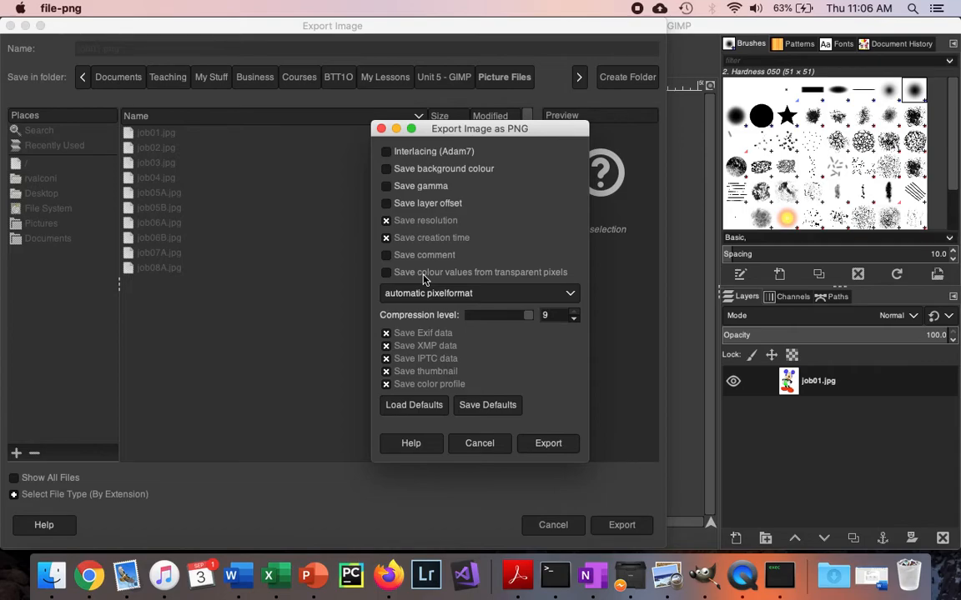
click(547, 444)
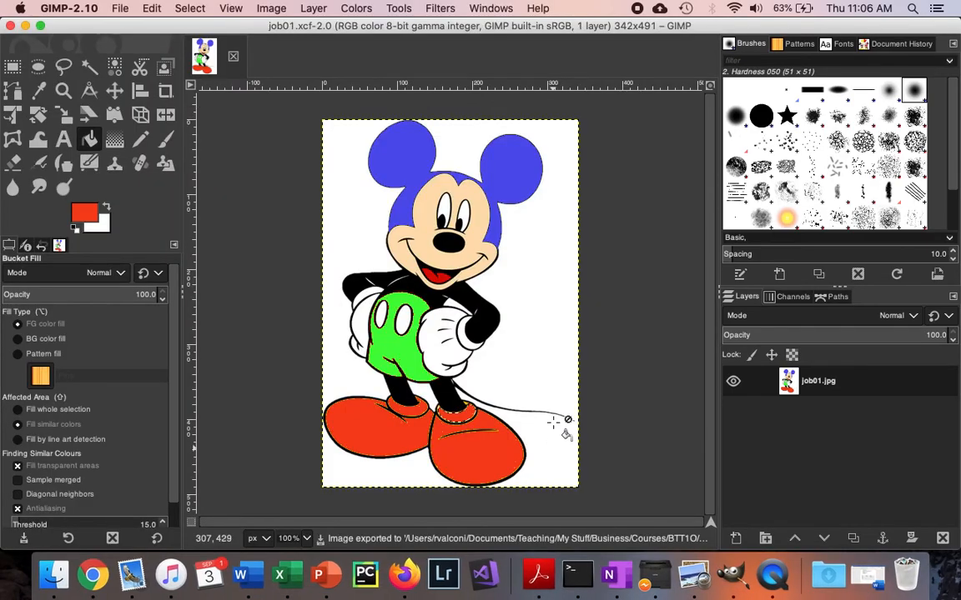